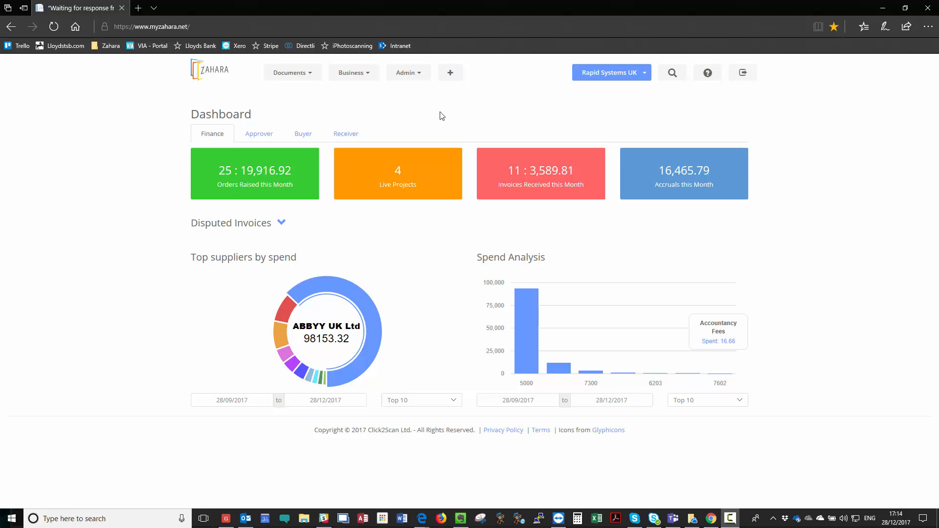
Step: Open the Business menu to reach the Business Management divisions list
left_click(366, 75)
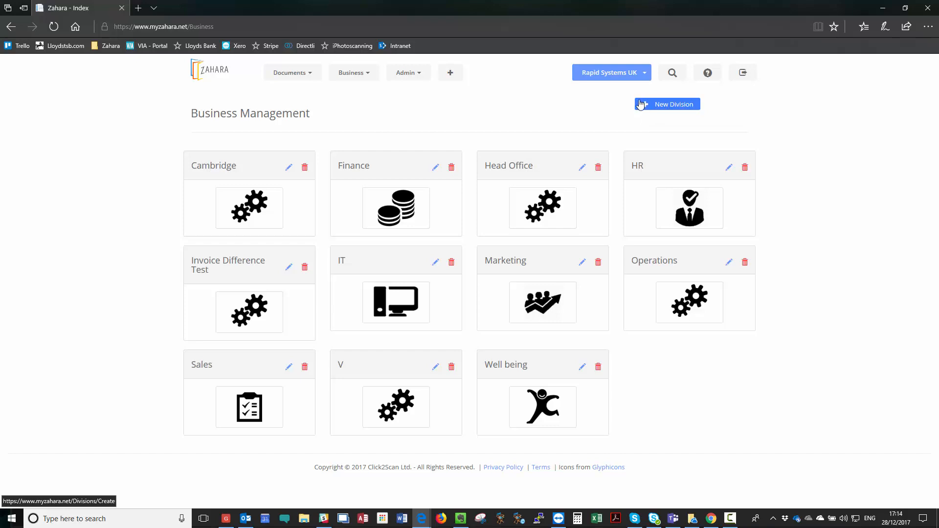
Step: Edit the Sales division and open its Order Approval workflow from the Workflows section
left_click(289, 369)
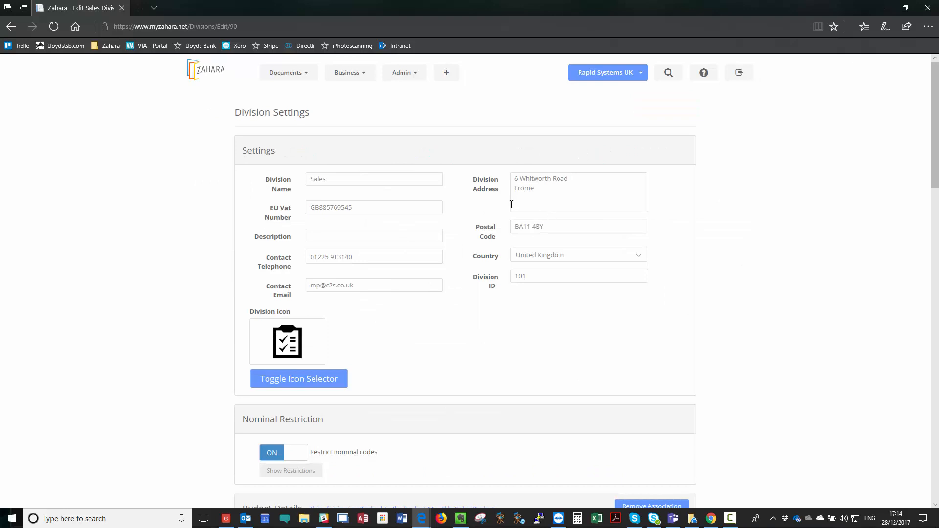
scroll(451, 272, "down", 3)
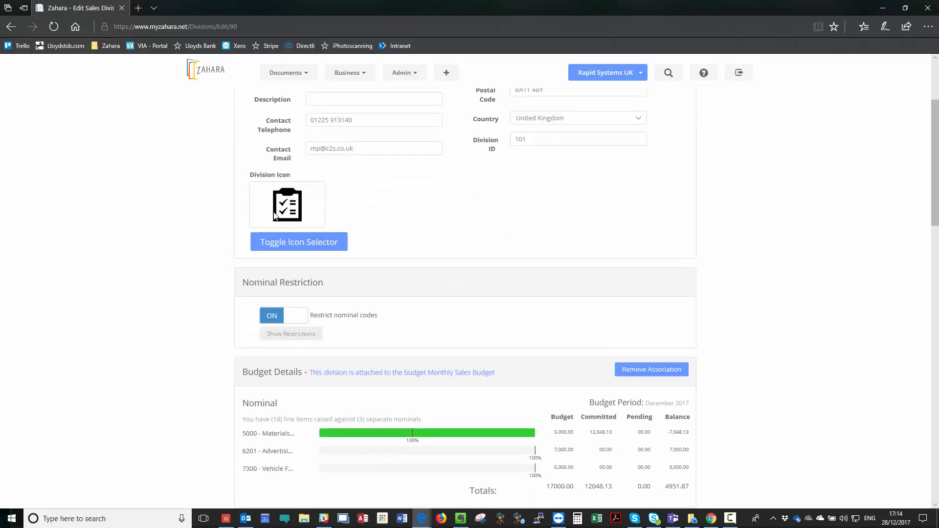
scroll(411, 350, "down", 3)
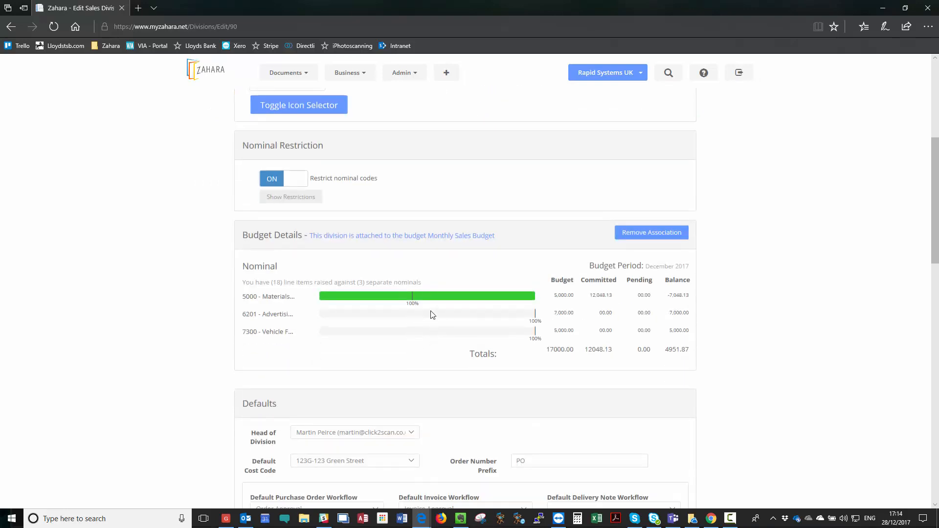
scroll(432, 314, "down", 9)
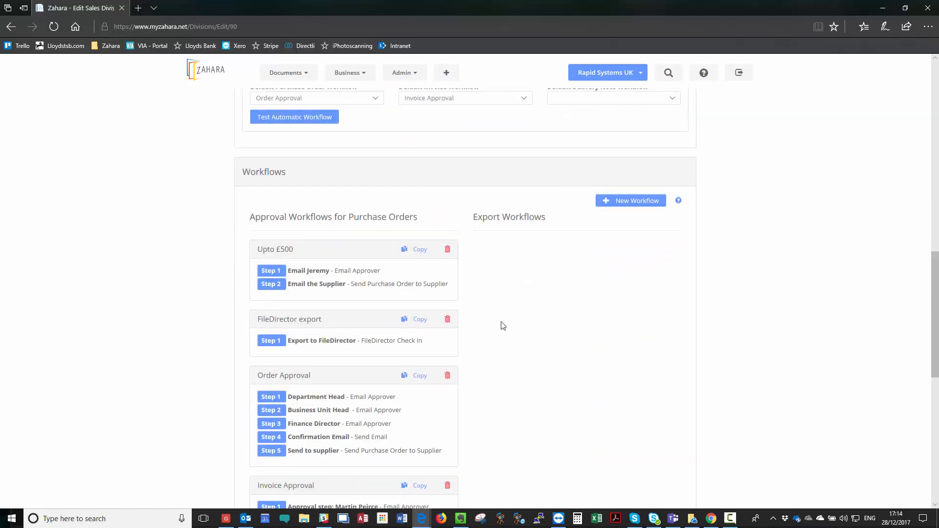
scroll(503, 326, "down", 3)
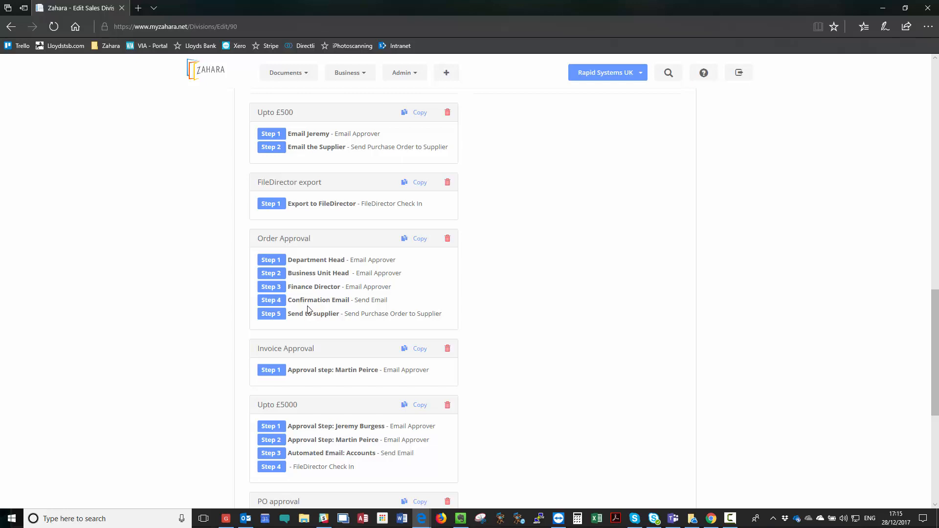
left_click(294, 243)
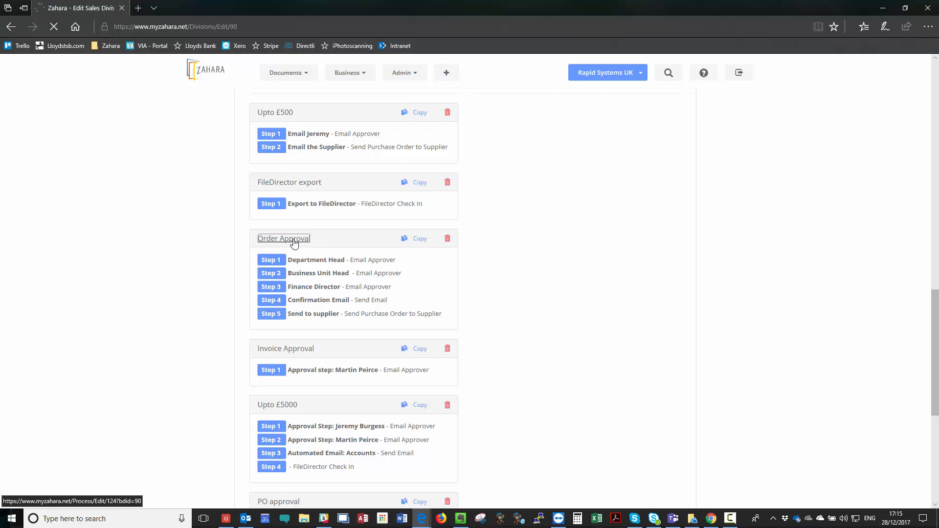
Step: Scroll through the Order Approval process's five steps and return to the top
scroll(466, 278, "down", 3)
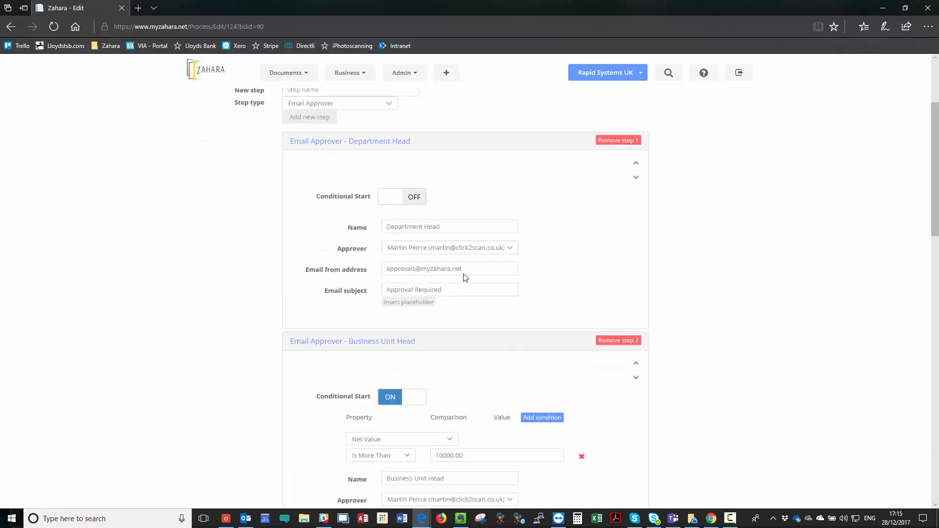
scroll(464, 277, "up", 3)
scroll(462, 277, "down", 20)
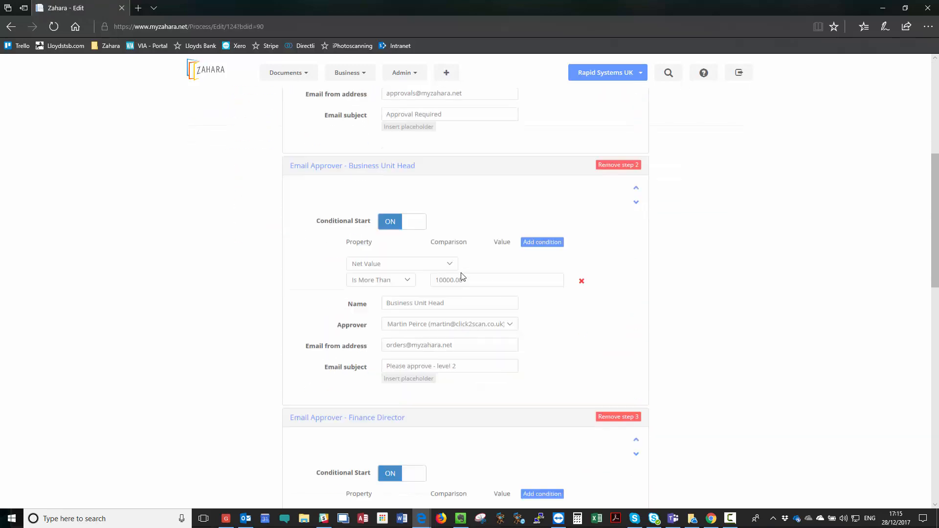
scroll(462, 275, "down", 3)
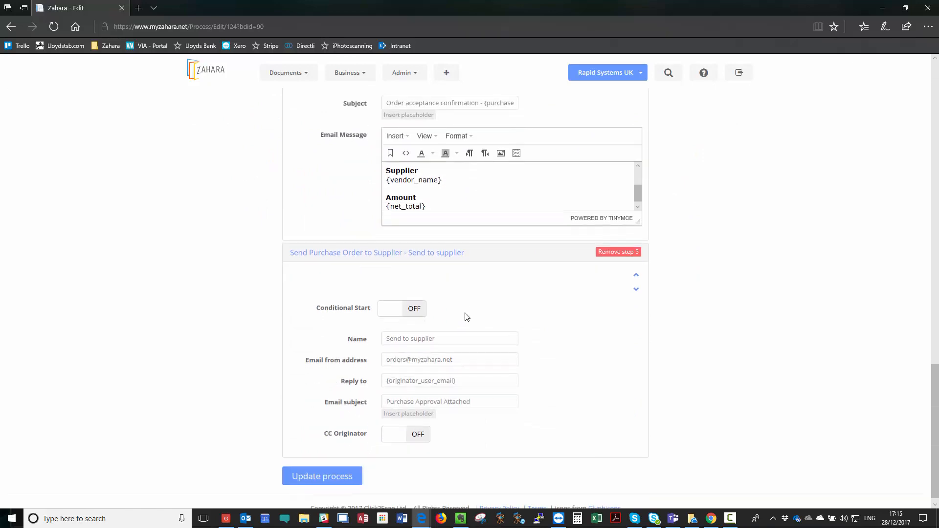
scroll(522, 313, "up", 15)
scroll(522, 314, "up", 5)
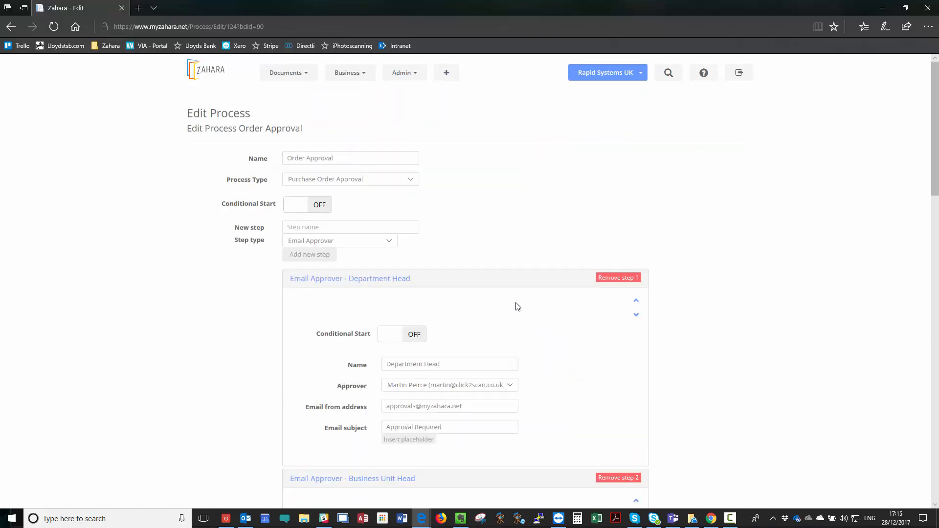
Step: Turn on the process's Conditional Start with the condition Net Value Is More Than 20000
left_click(292, 206)
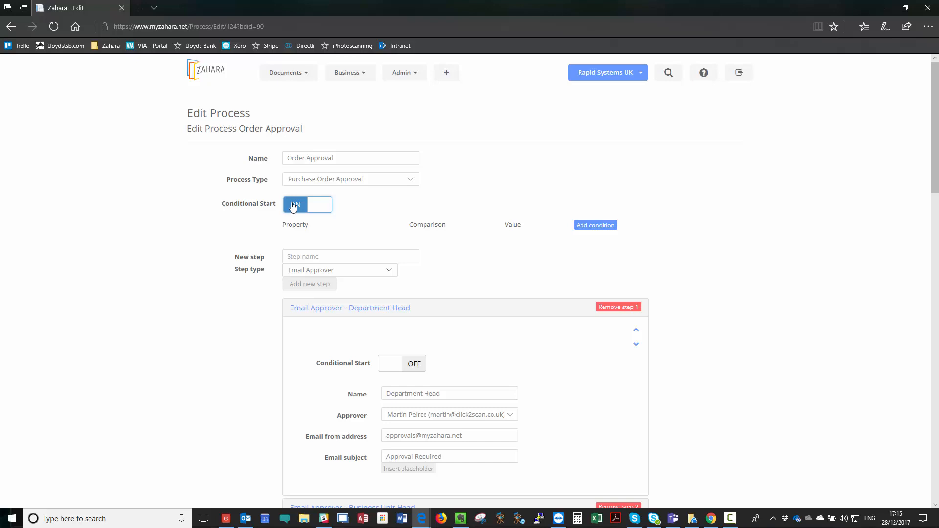
left_click(594, 228)
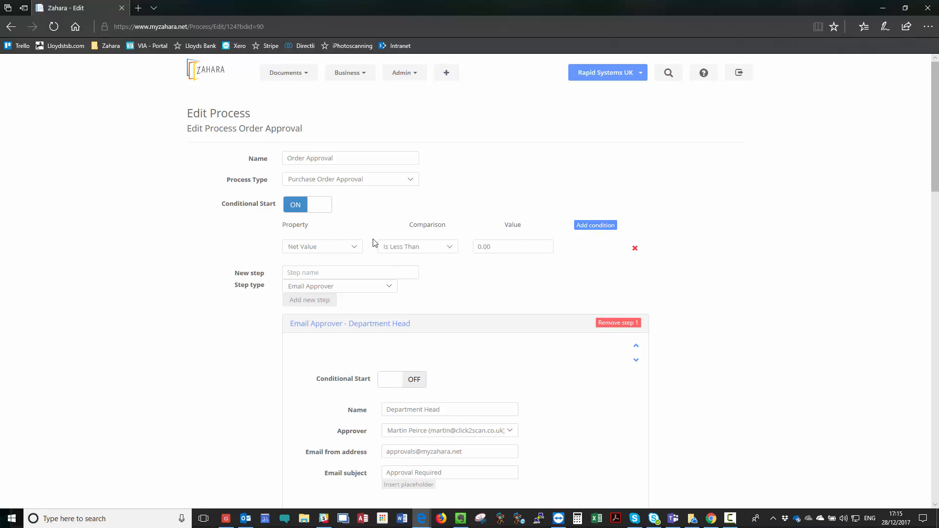
left_click(355, 246)
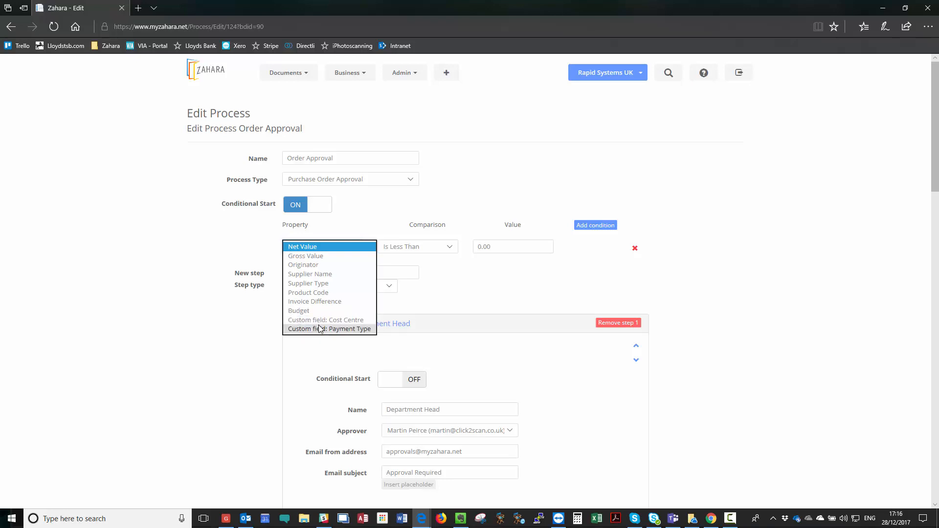
left_click(451, 296)
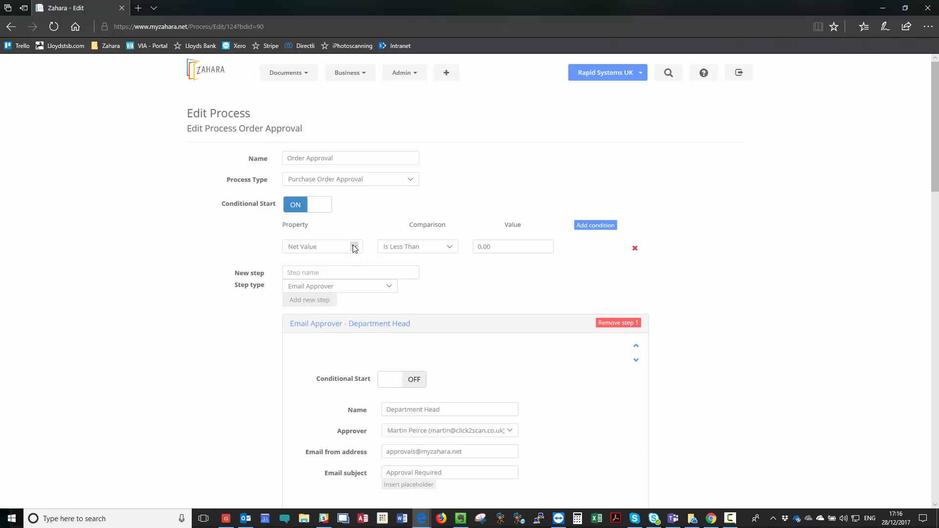
left_click(419, 247)
left_click(416, 265)
left_click(515, 244)
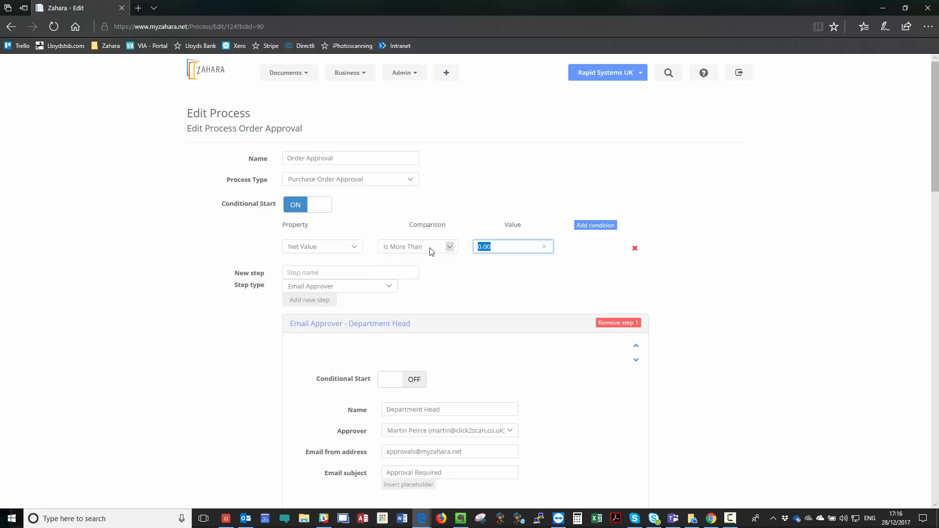
type("20000")
Step: Add an AND condition requiring Originator to equal a specific person's name
left_click(594, 228)
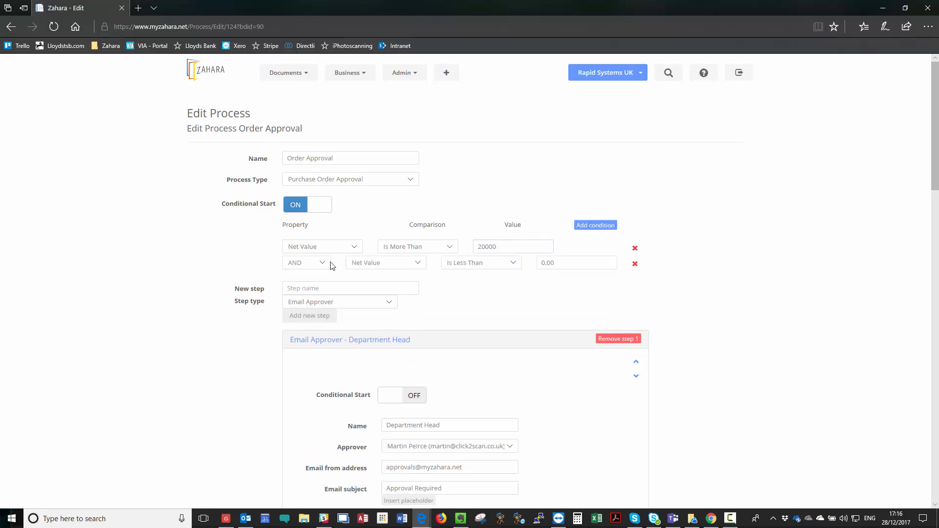
left_click(369, 263)
left_click(372, 278)
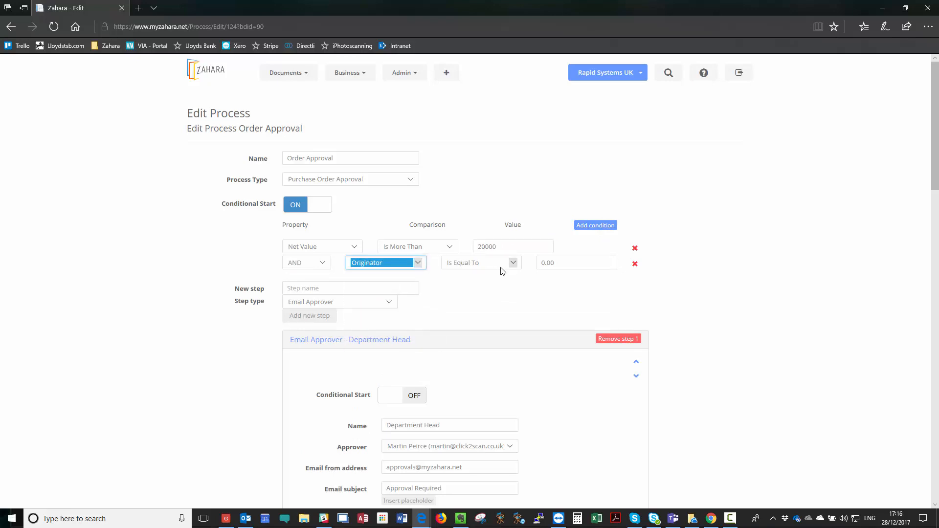
left_click(551, 264)
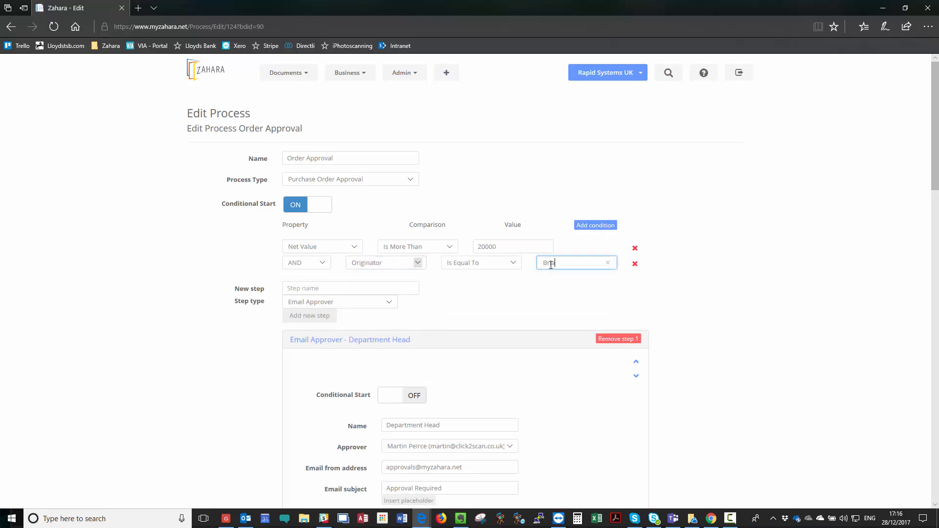
Step: Switch the process-wide Conditional Start off and review the Department Head and Business Unit Head steps
left_click(296, 208)
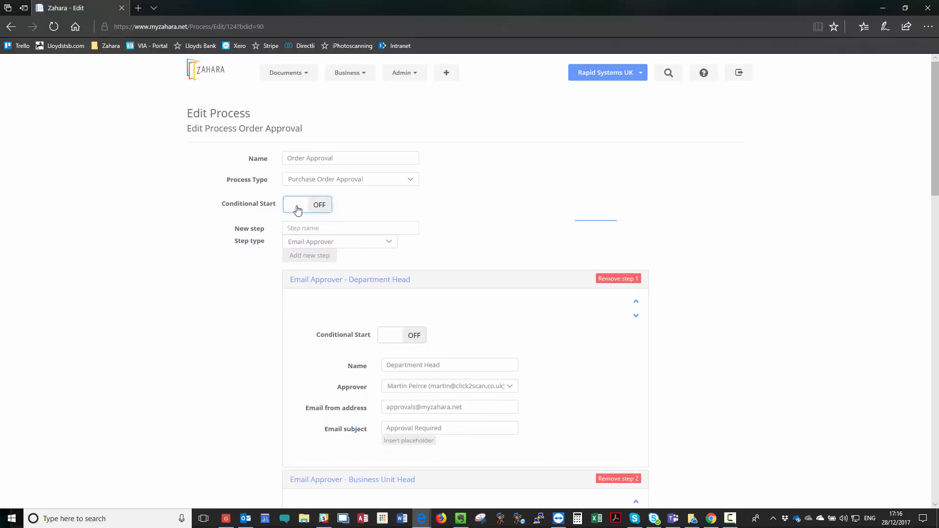
scroll(512, 235, "down", 5)
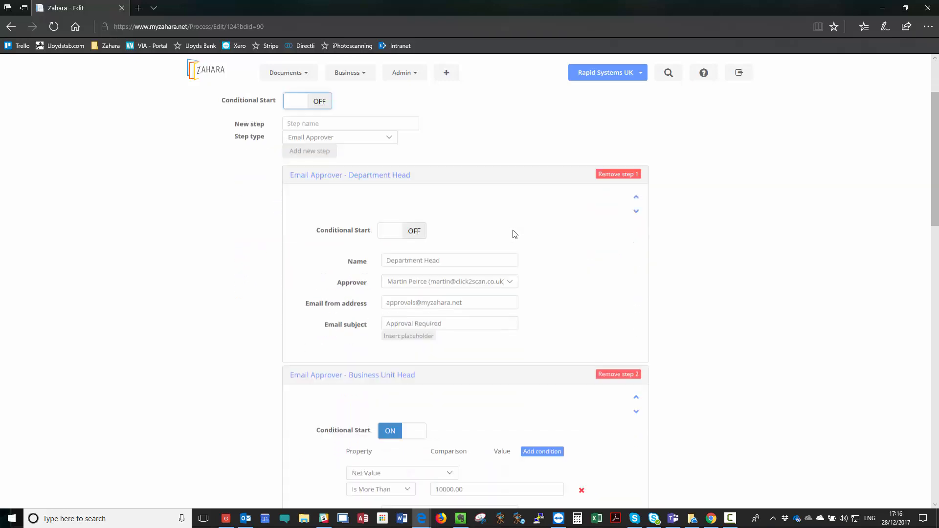
scroll(433, 259, "up", 4)
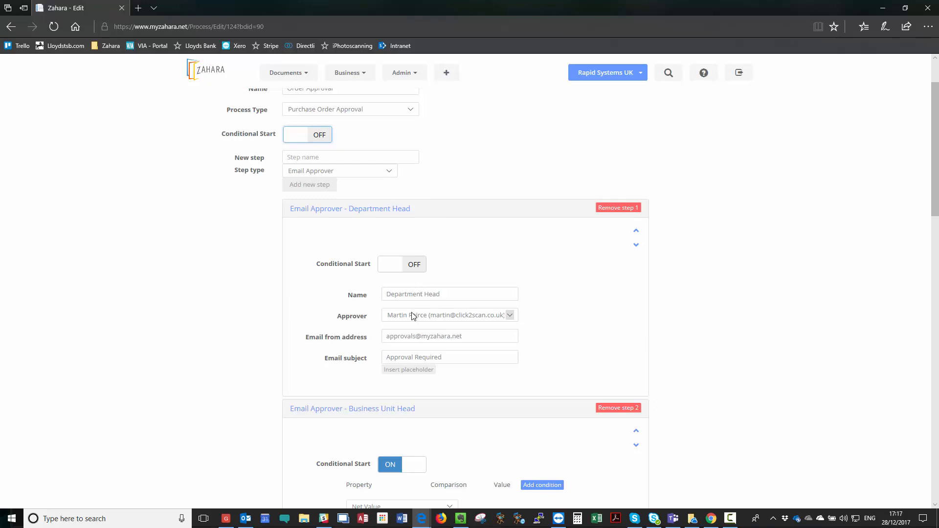
left_click(483, 337)
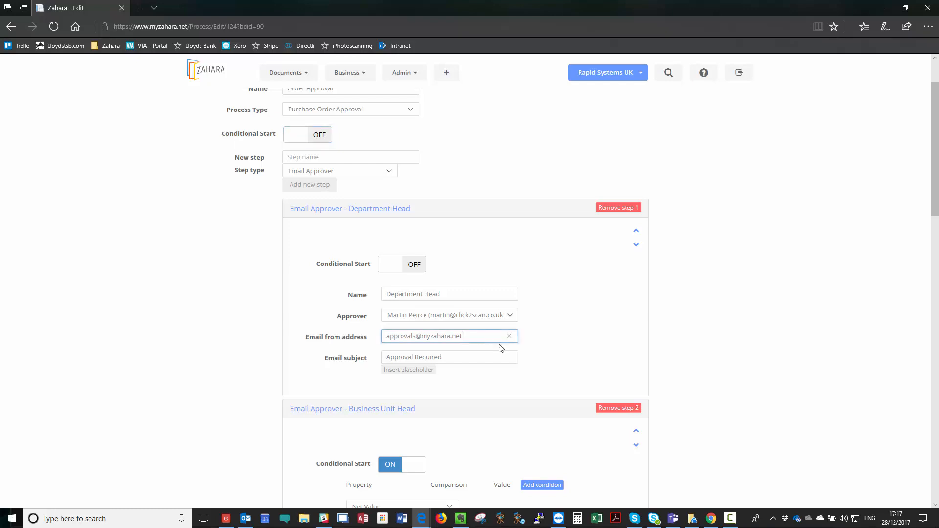
left_click(477, 355)
type("-")
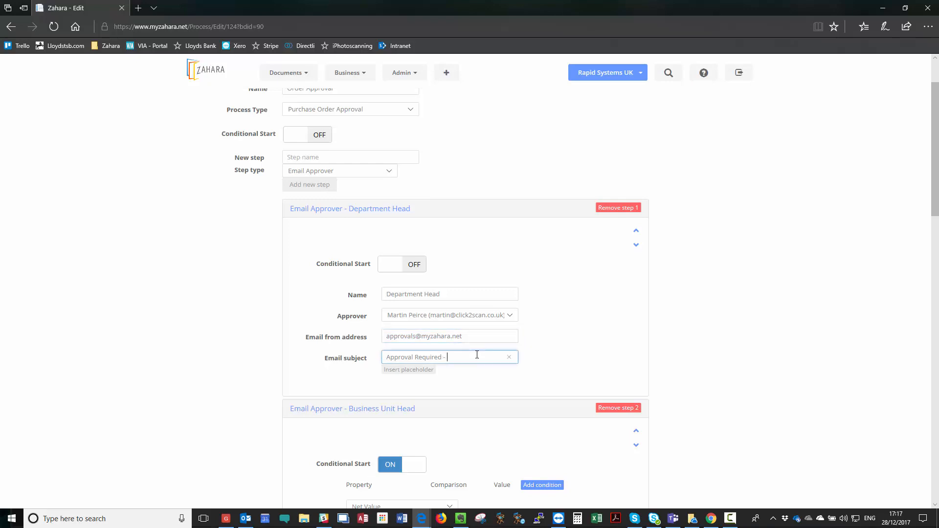
left_click(413, 371)
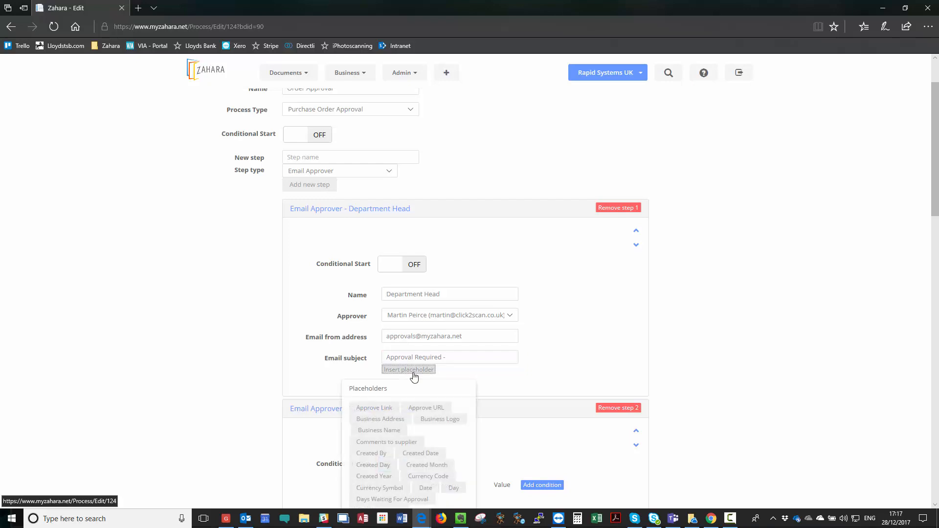
left_click(475, 360)
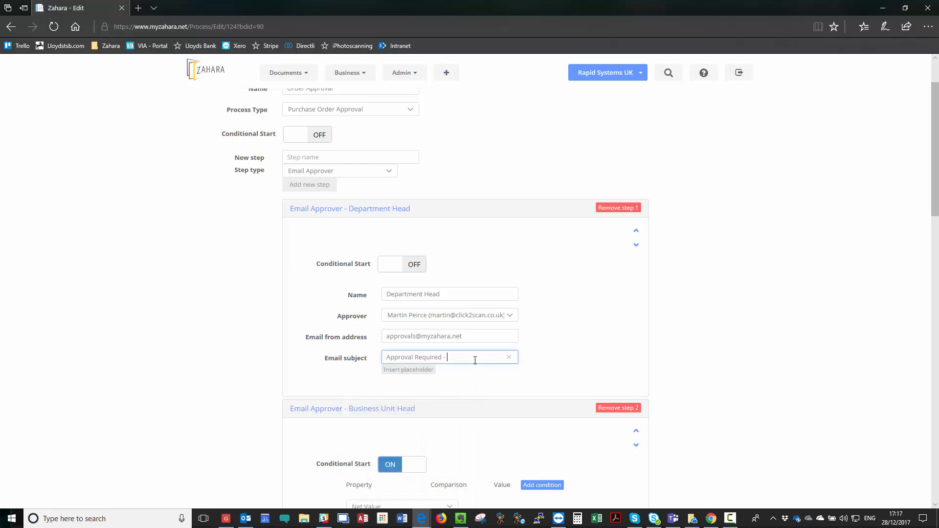
key("BackSpace")
scroll(478, 267, "down", 4)
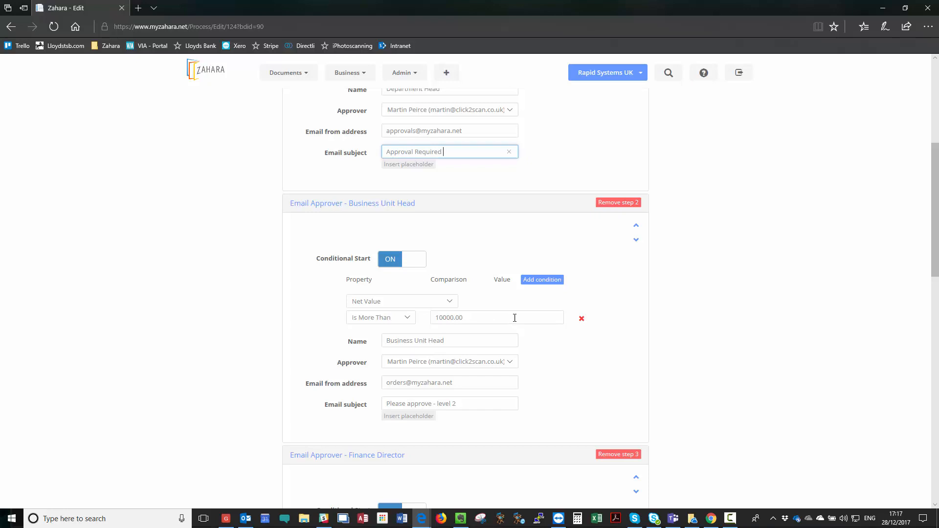
scroll(514, 315, "up", 4)
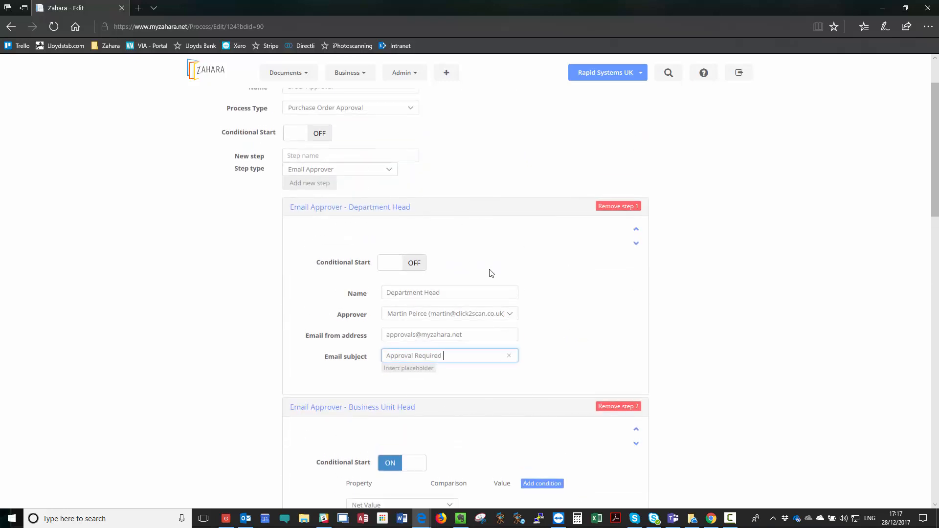
scroll(493, 274, "down", 7)
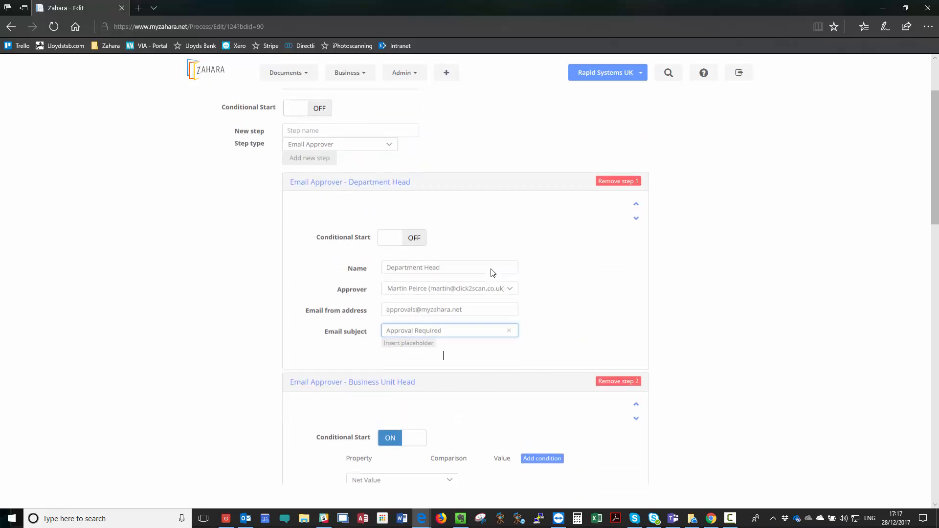
scroll(500, 265, "up", 1)
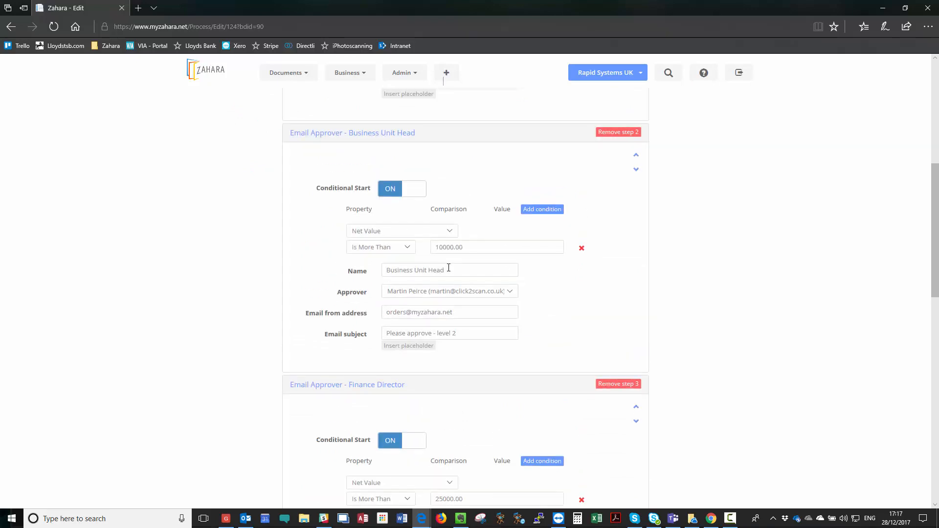
Step: Choose a different person as approver for the Business Unit Head step
left_click(509, 292)
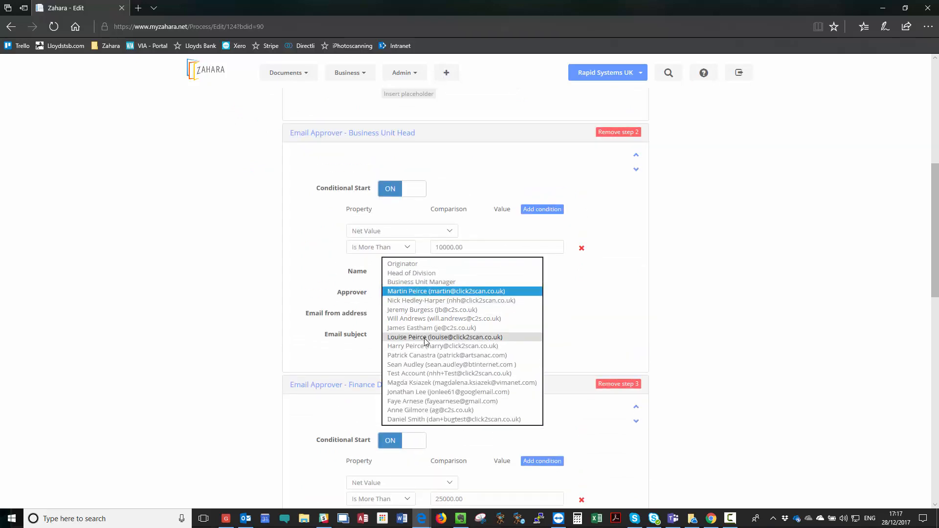
left_click(425, 346)
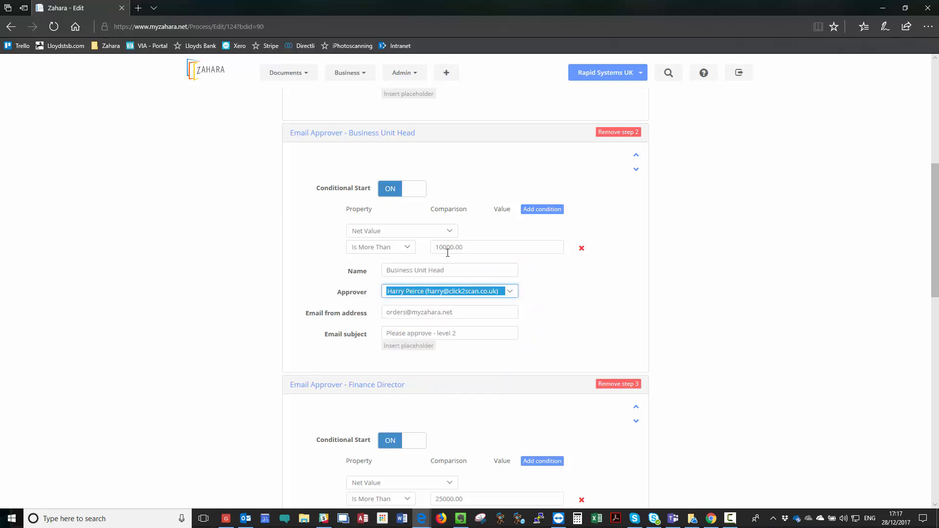
scroll(447, 253, "down", 4)
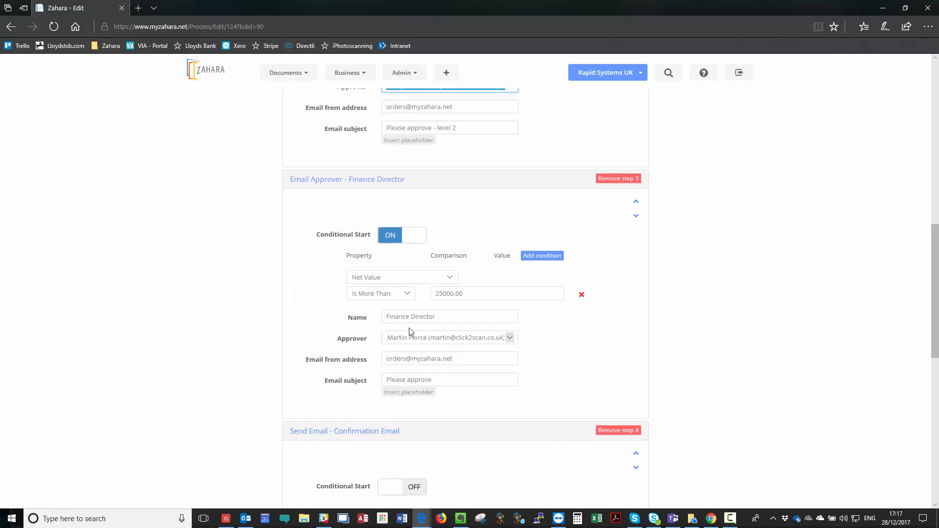
Step: Choose a different person as approver for the Finance Director step
left_click(497, 337)
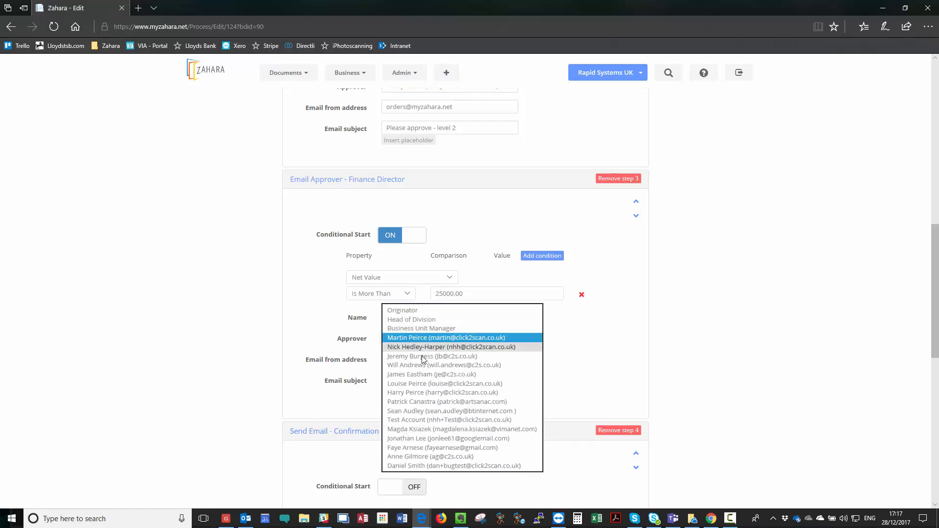
left_click(416, 439)
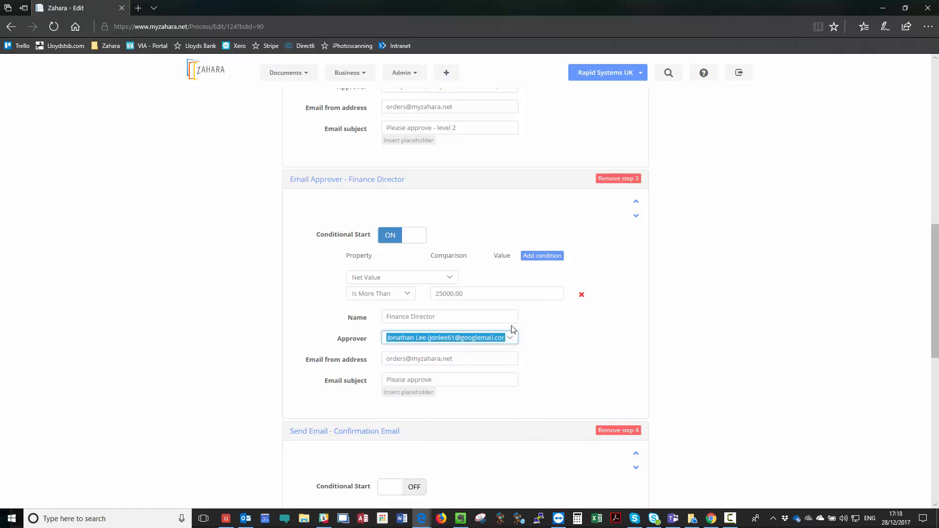
scroll(512, 332, "down", 4)
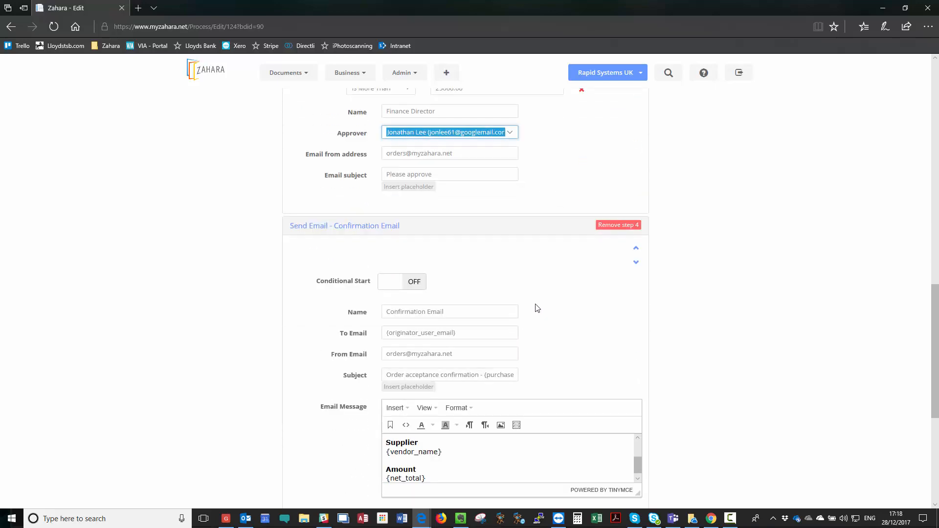
scroll(487, 306, "up", 10)
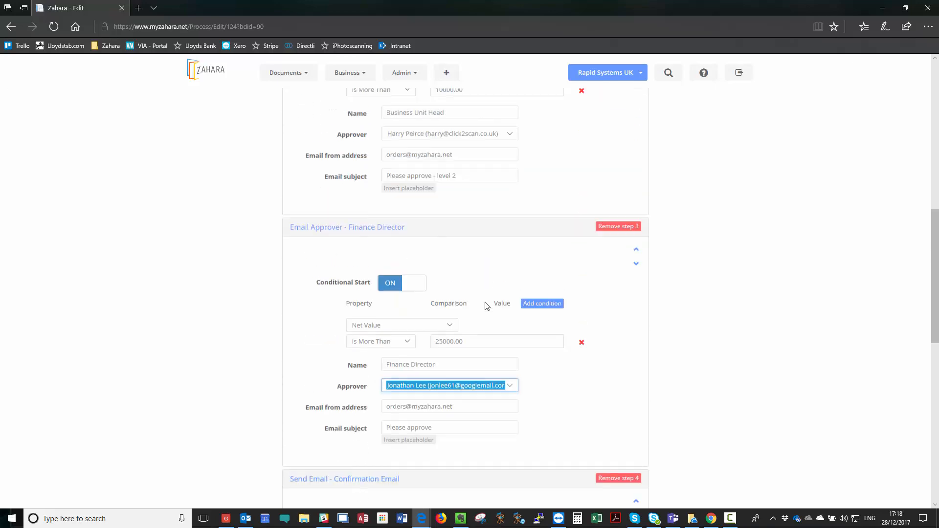
scroll(543, 244, "down", 14)
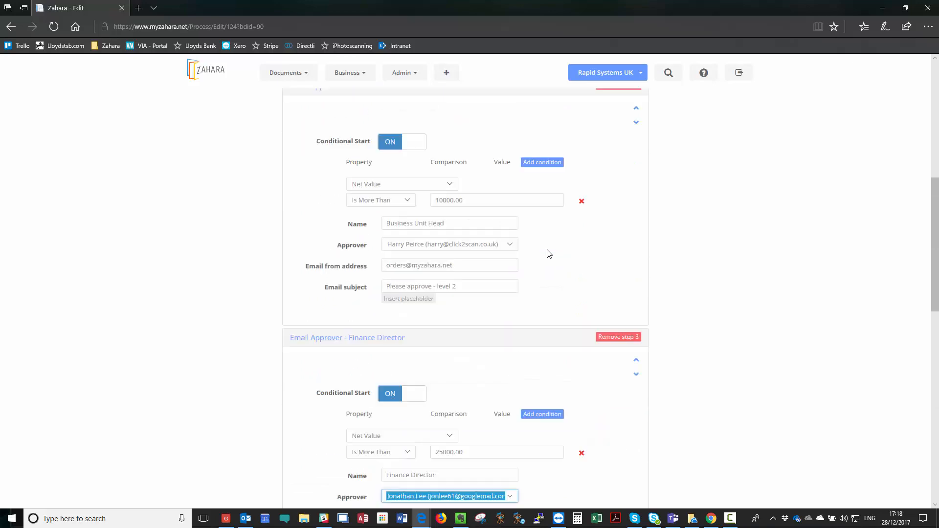
scroll(550, 221, "up", 2)
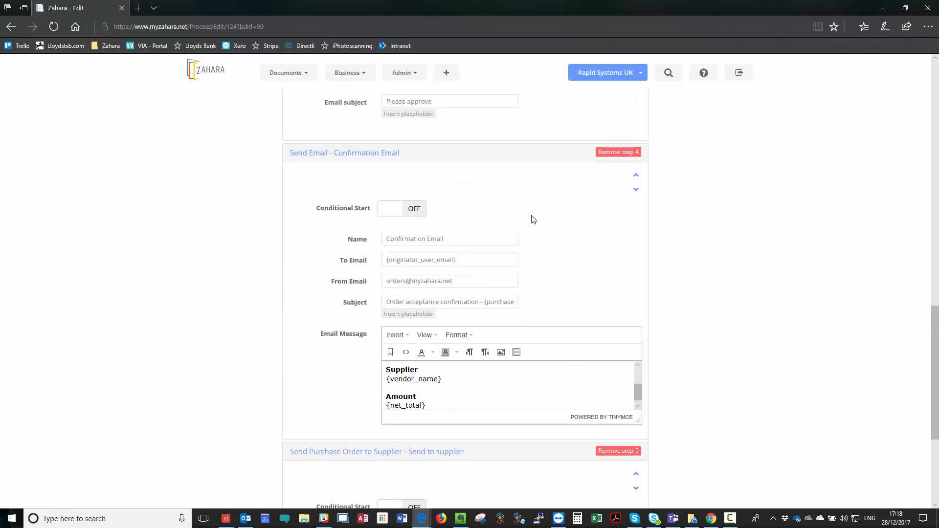
left_click(478, 256)
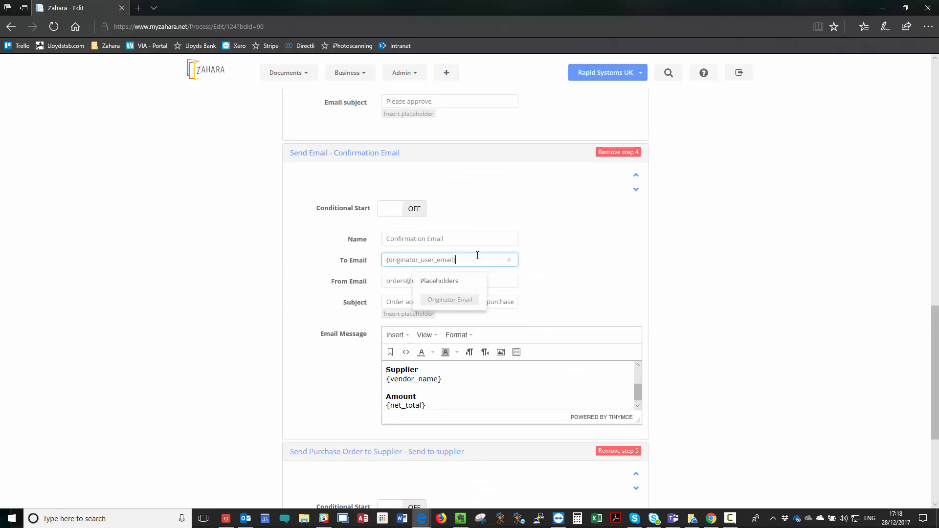
left_click(554, 258)
left_click_drag(641, 418, 639, 504)
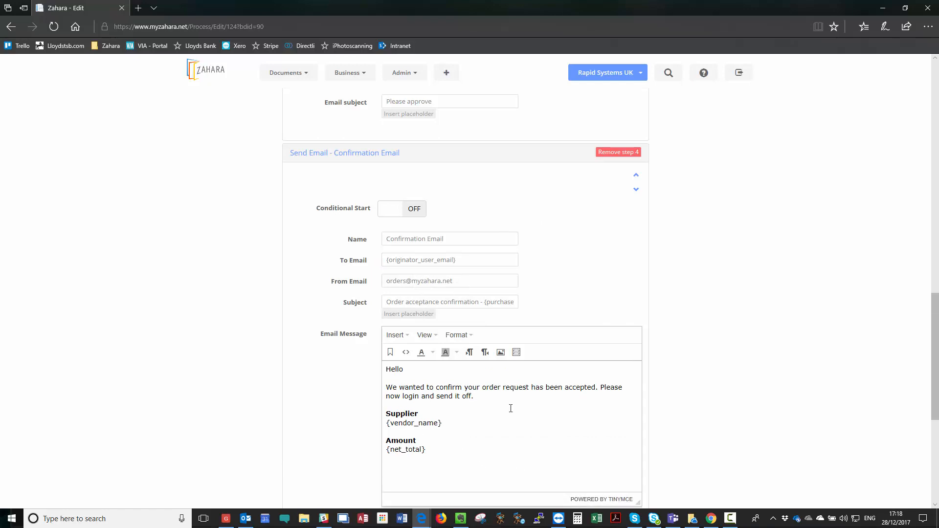
scroll(523, 392, "down", 4)
left_click_drag(638, 296, 637, 234)
scroll(533, 176, "up", 3)
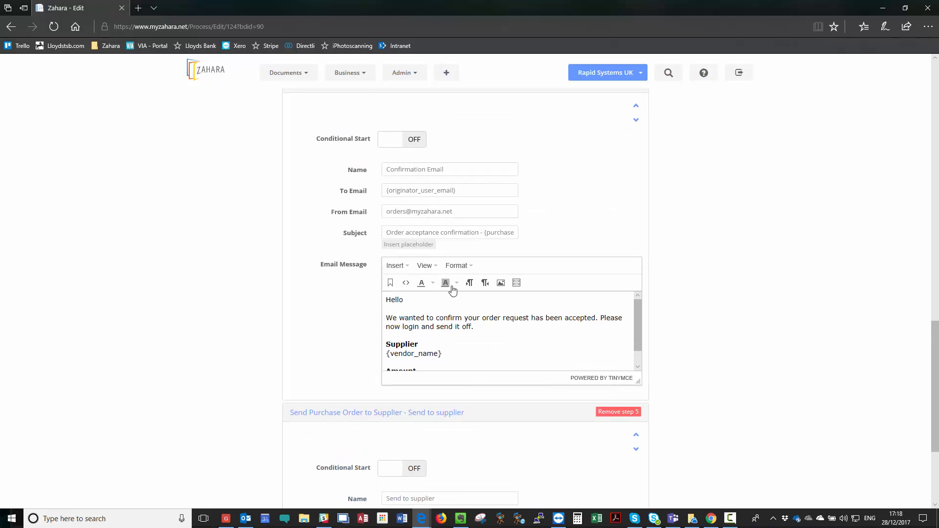
scroll(499, 301, "down", 5)
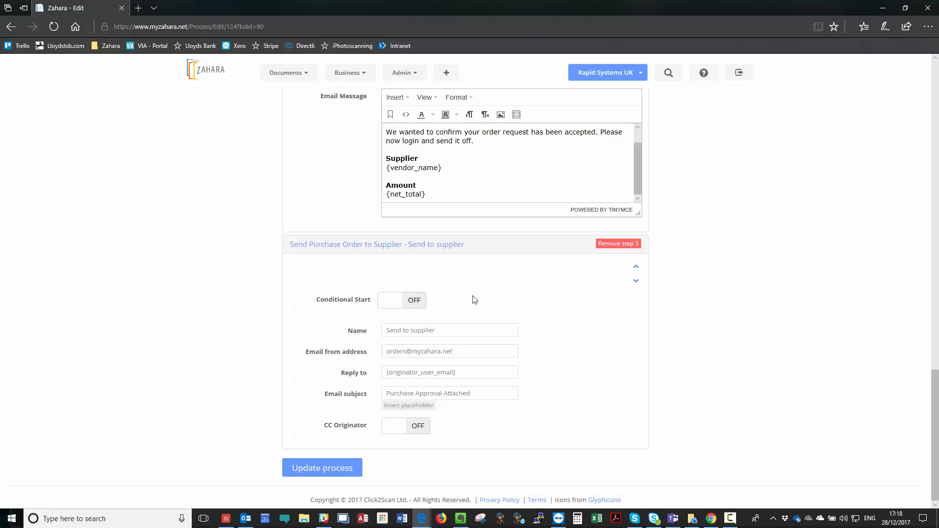
left_click(402, 305)
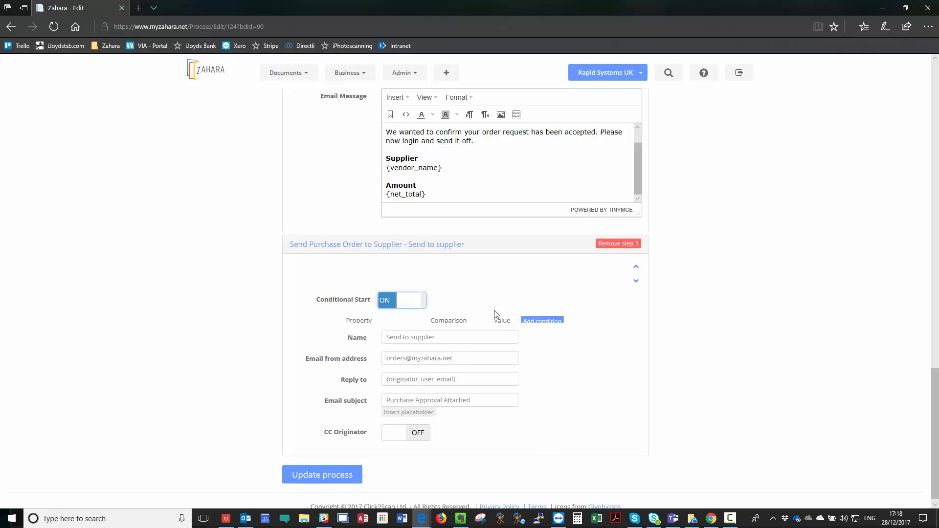
left_click(541, 324)
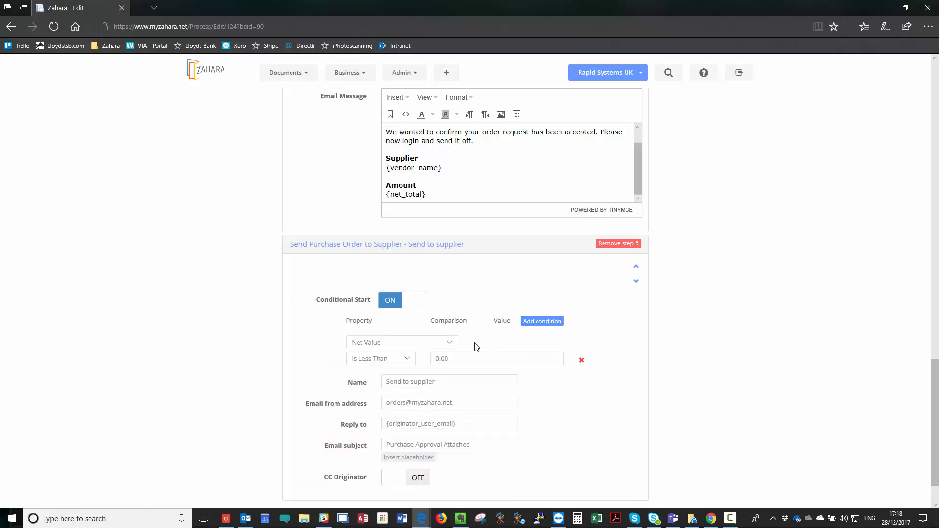
left_click(452, 344)
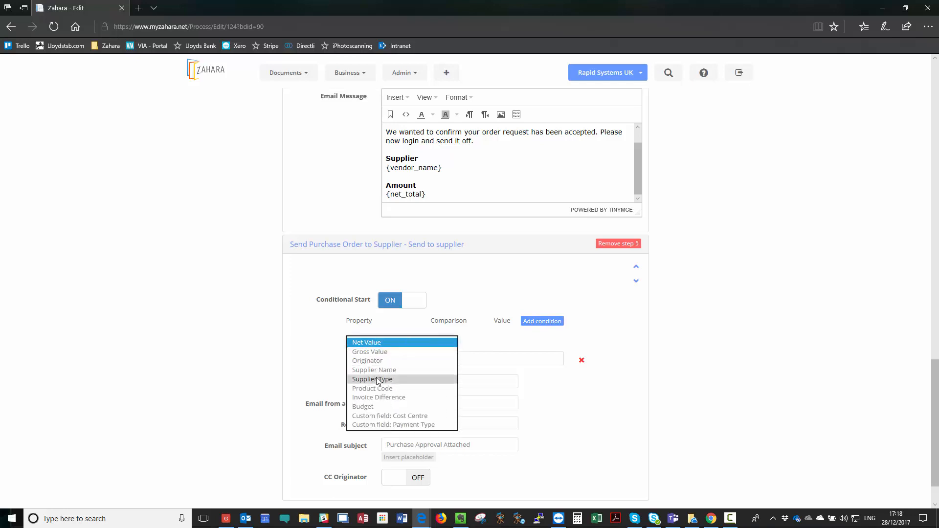
left_click(377, 381)
left_click(468, 360)
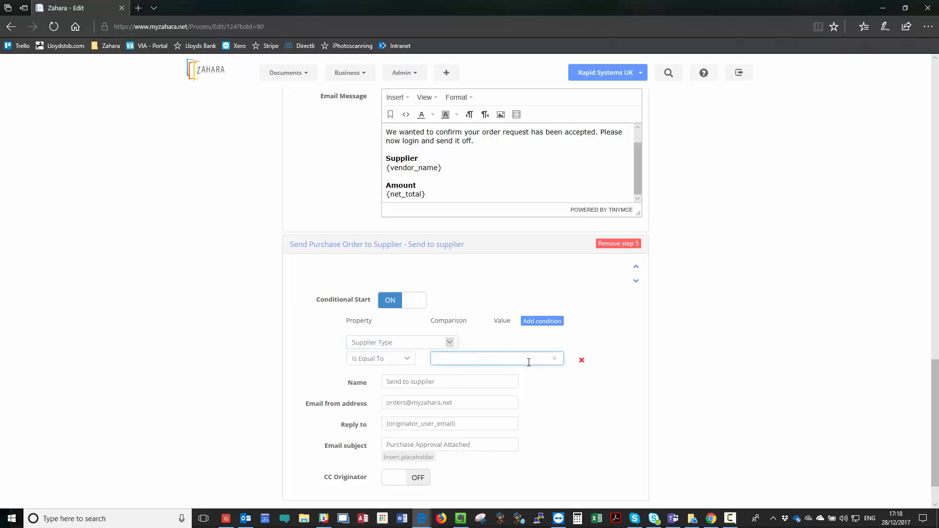
type("PO")
left_click(581, 361)
left_click(397, 300)
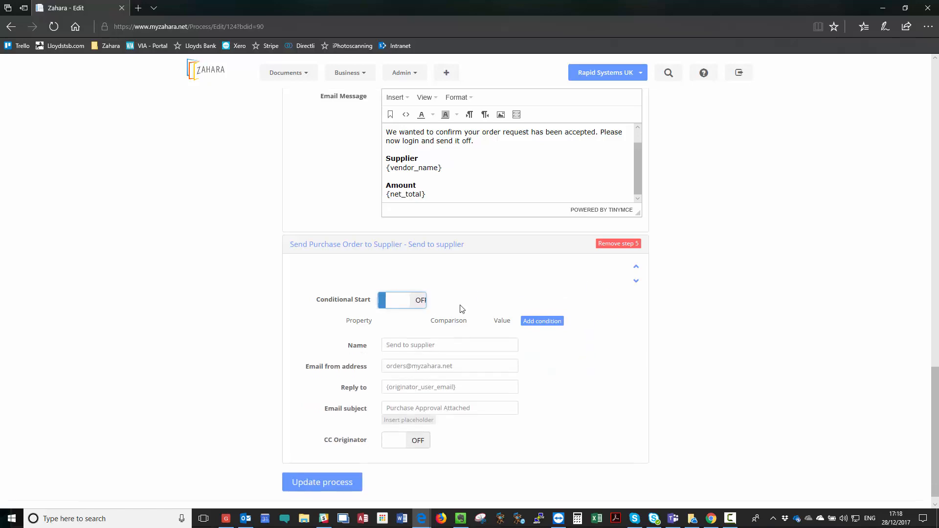
scroll(462, 307, "up", 7)
scroll(409, 300, "up", 4)
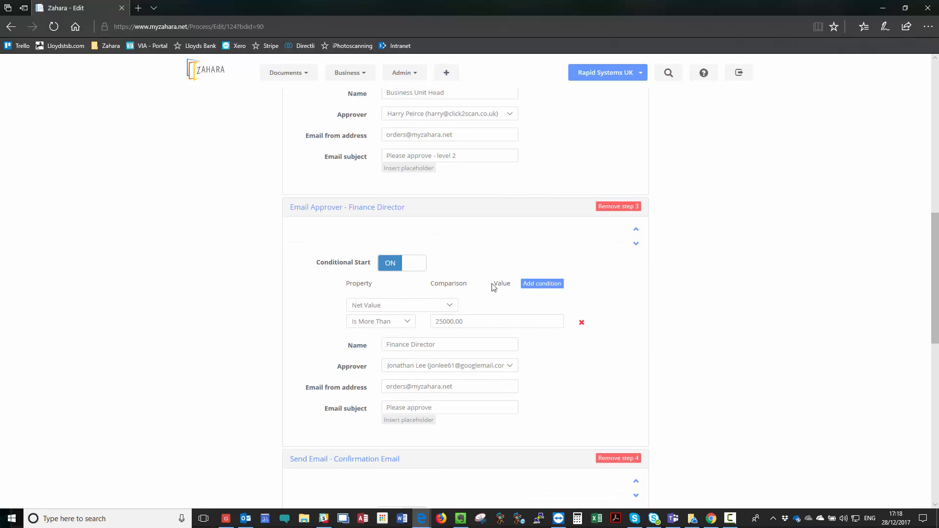
Step: Add an AND Net Value Is Less Than 35000 condition to the Finance Director step
left_click(542, 285)
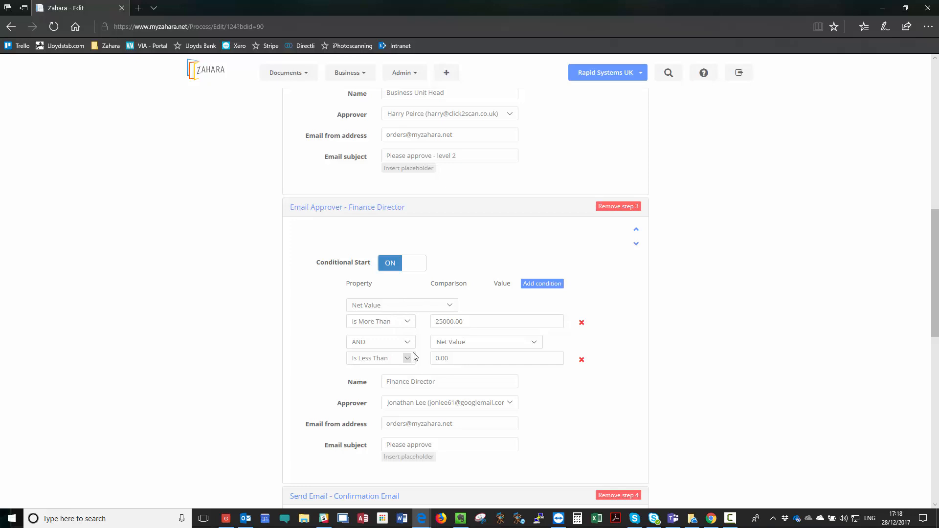
left_click(461, 359)
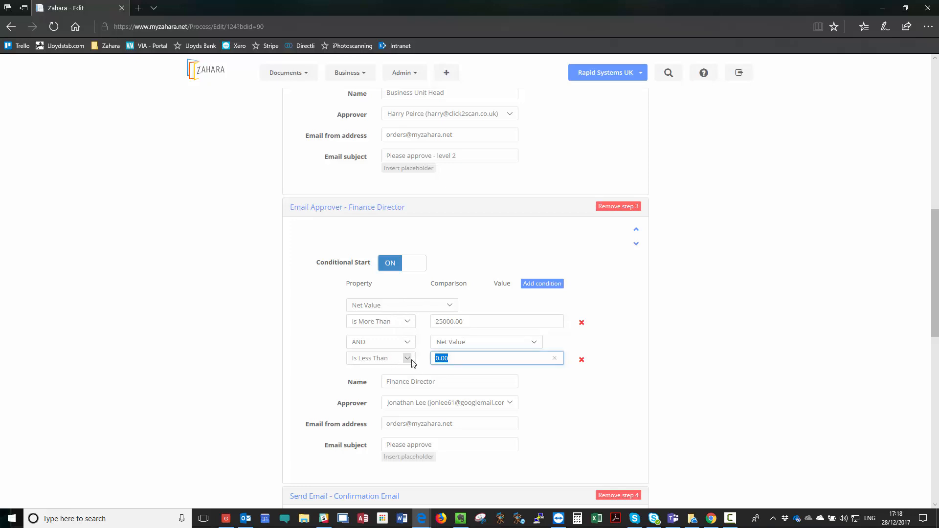
type("35000")
scroll(464, 357, "up", 10)
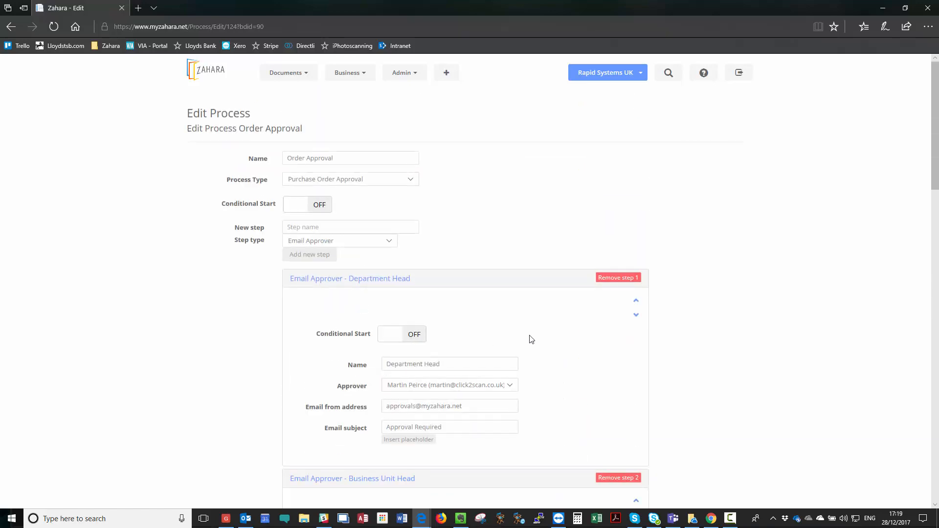
scroll(530, 337, "down", 4)
scroll(503, 272, "up", 2)
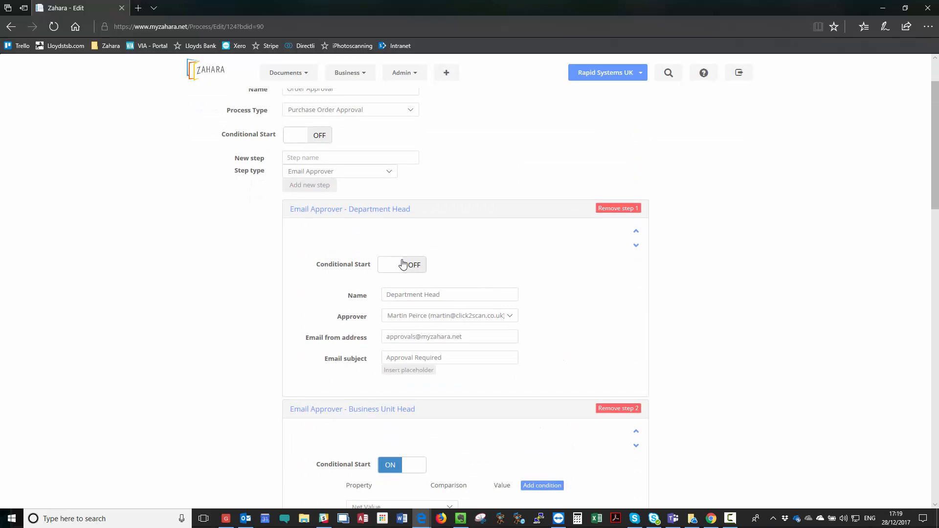
scroll(406, 269, "down", 4)
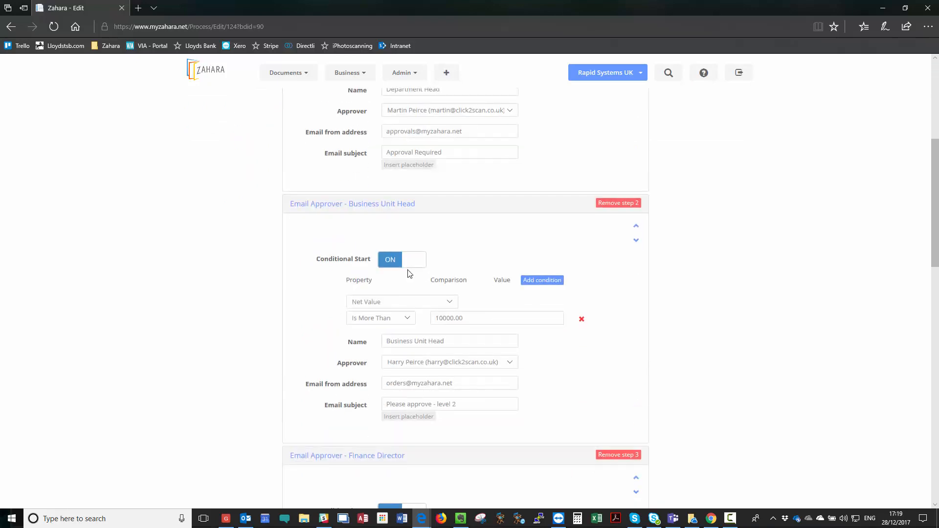
scroll(411, 277, "down", 5)
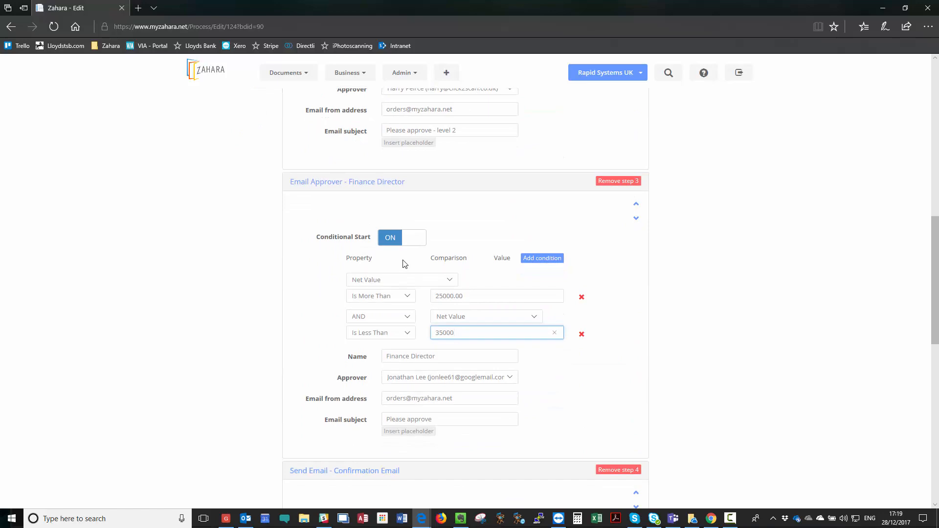
scroll(405, 265, "down", 5)
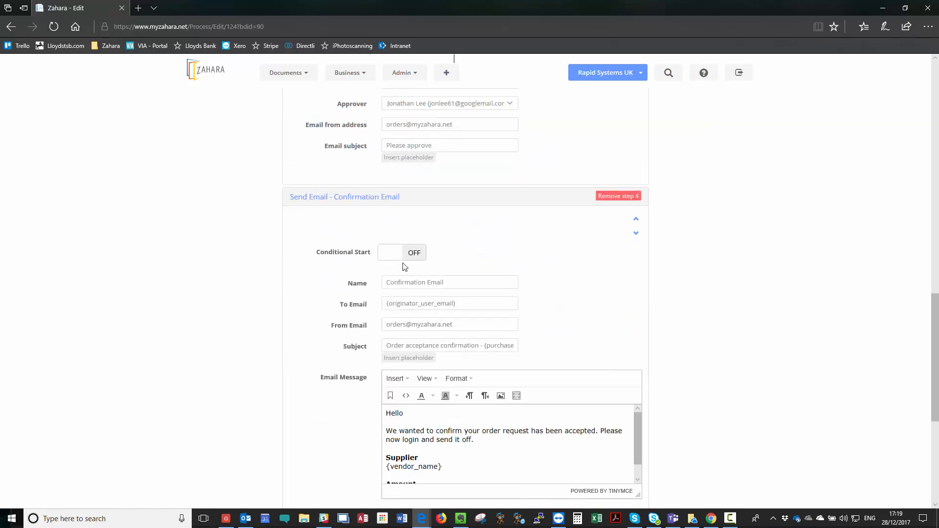
scroll(407, 268, "down", 4)
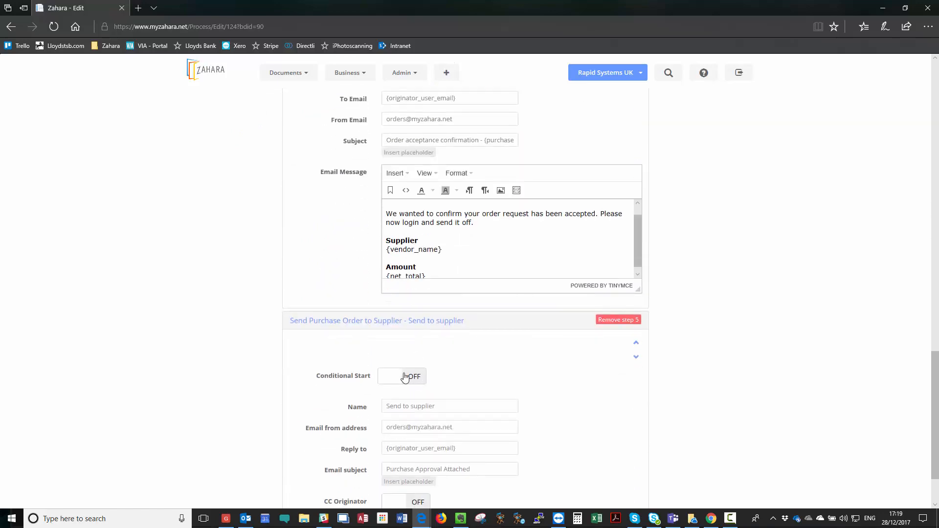
scroll(405, 377, "up", 15)
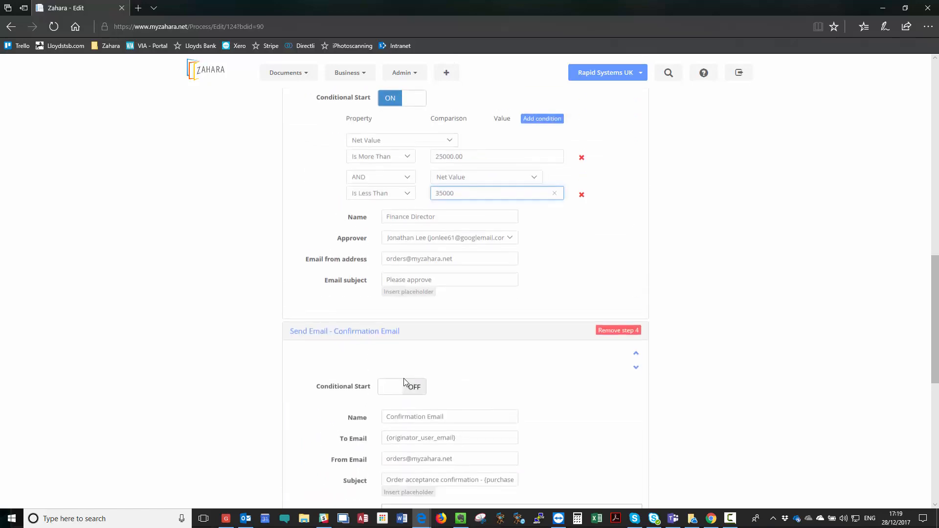